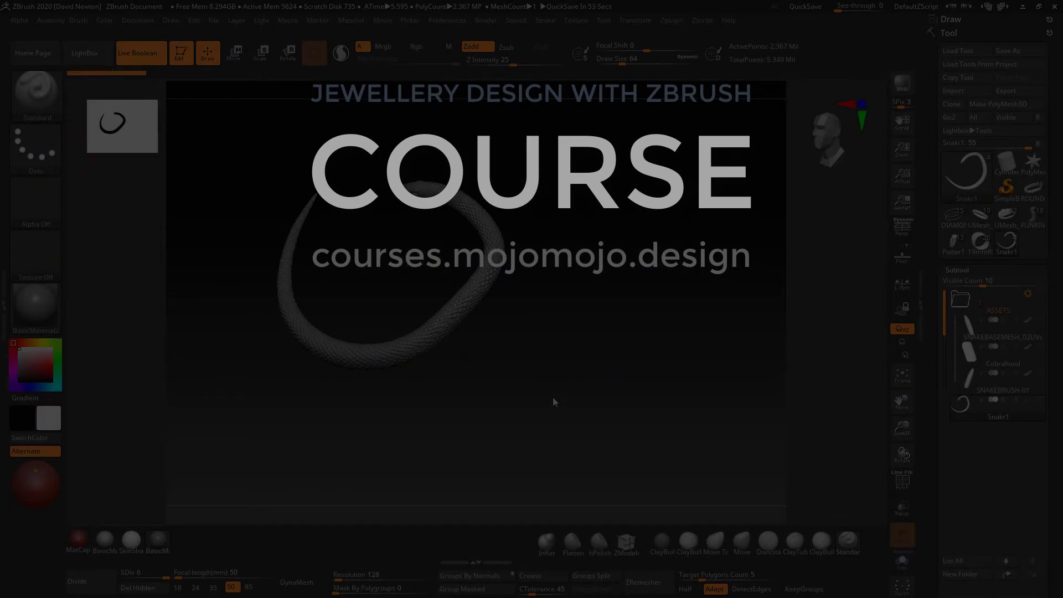
# Load the finished 19mmR snake ring tool and turn it front-on with heads at top
pyautogui.moveTo(552, 390); pyautogui.dragTo(657, 322)
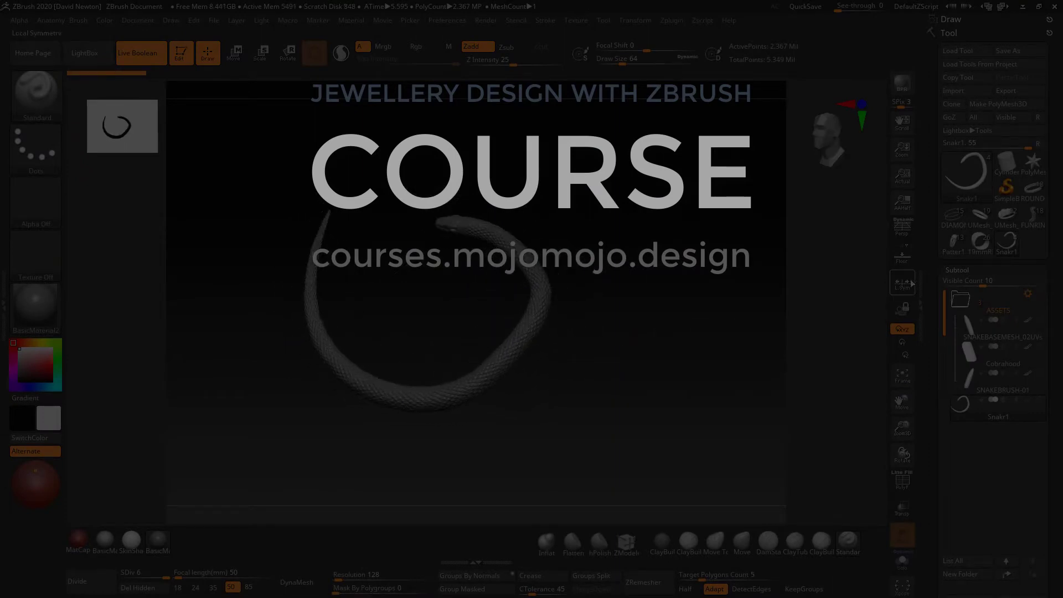
pyautogui.moveTo(979, 248)
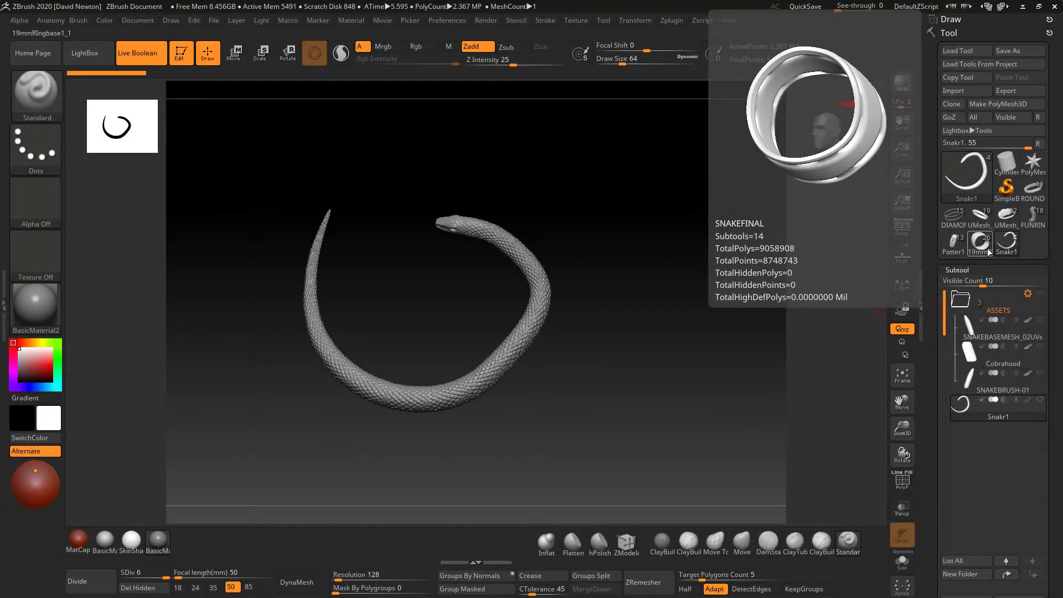
pyautogui.click(980, 243)
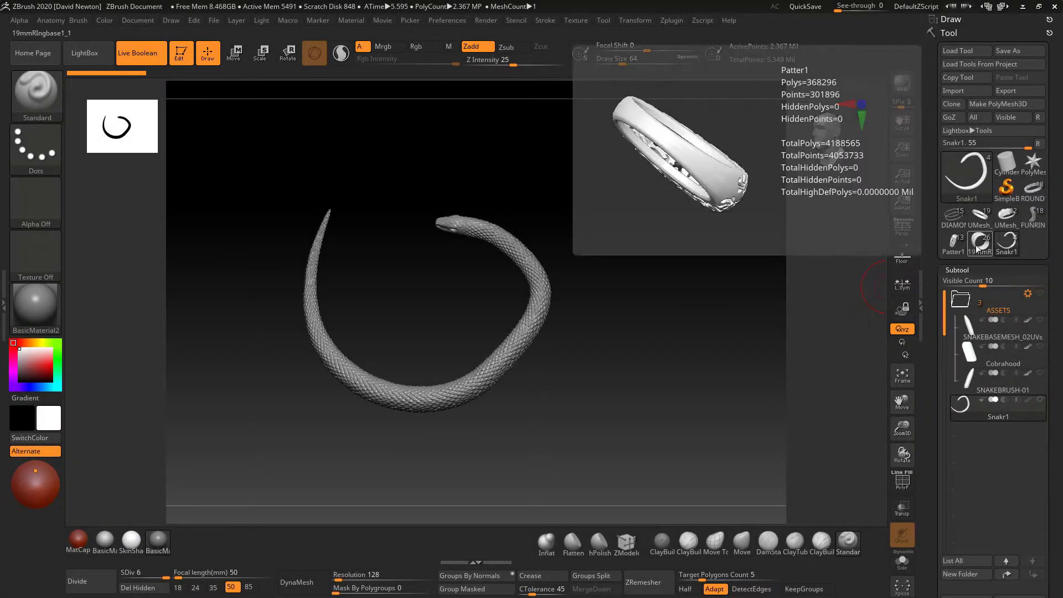
pyautogui.moveTo(749, 364); pyautogui.dragTo(703, 343)
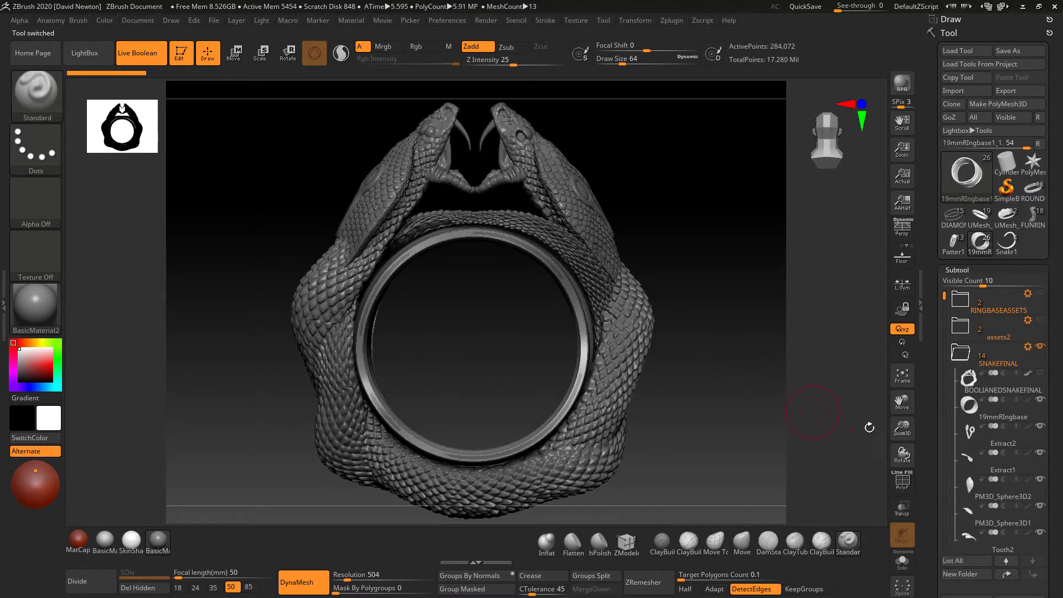
# Hide SNAKEFINAL, select BOOLIANEDSNAKEFINAL1 and show the 19mmRIngbase1_1 band at an angled view
pyautogui.click(961, 353)
pyautogui.click(1040, 346)
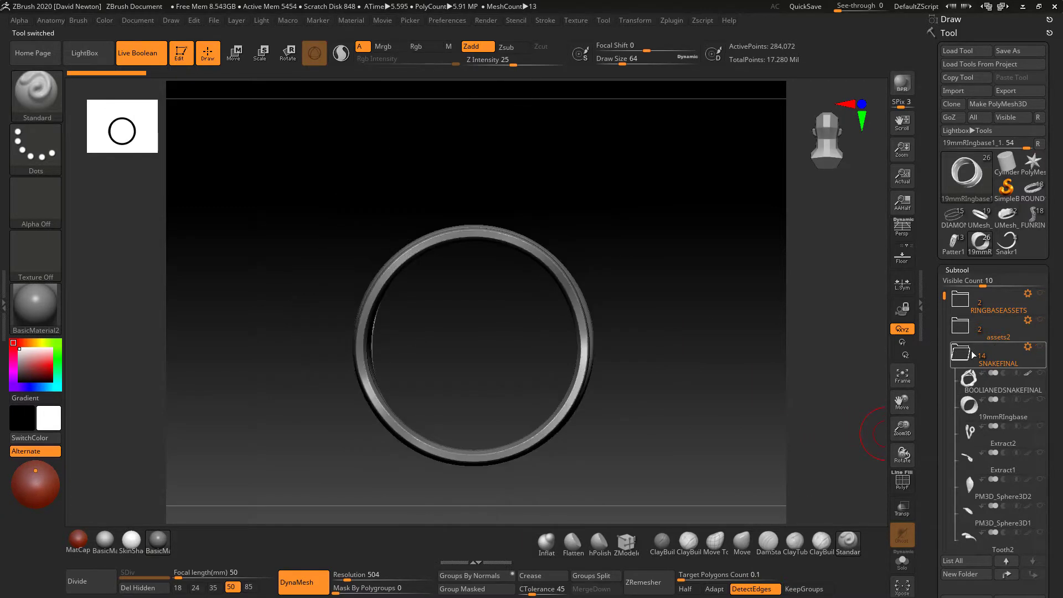
pyautogui.click(960, 379)
pyautogui.click(1040, 401)
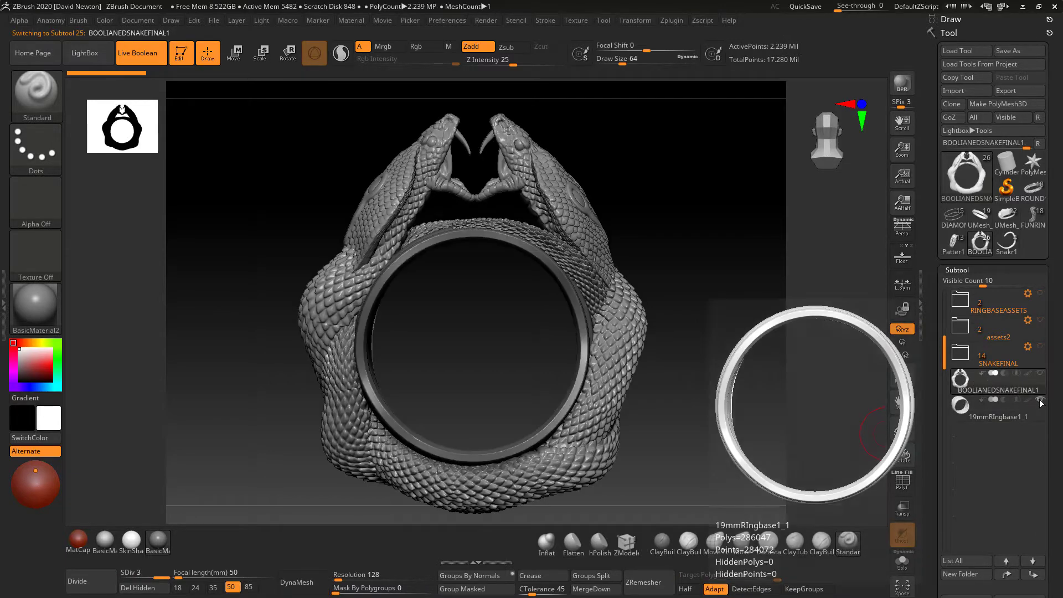
pyautogui.moveTo(757, 387); pyautogui.dragTo(592, 388)
# Turn off the 19mmRIngbase1_1 band's visibility, leaving only the two cobras
pyautogui.click(1040, 400)
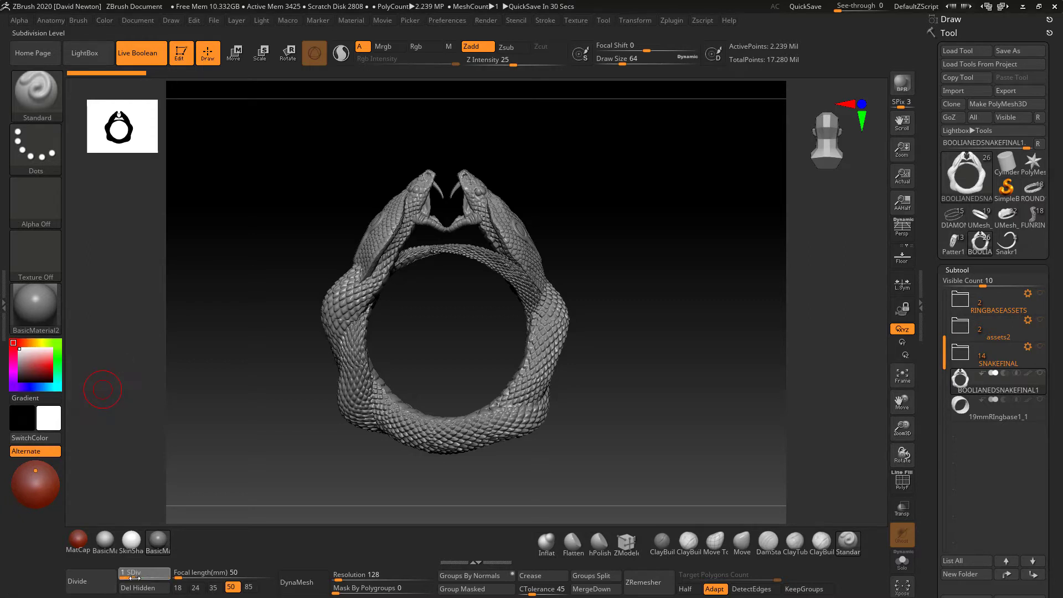
# Turn on the PolyFrame wireframe and zoom in on the scaled snake bodies
pyautogui.click(903, 479)
pyautogui.moveTo(694, 417); pyautogui.dragTo(672, 395)
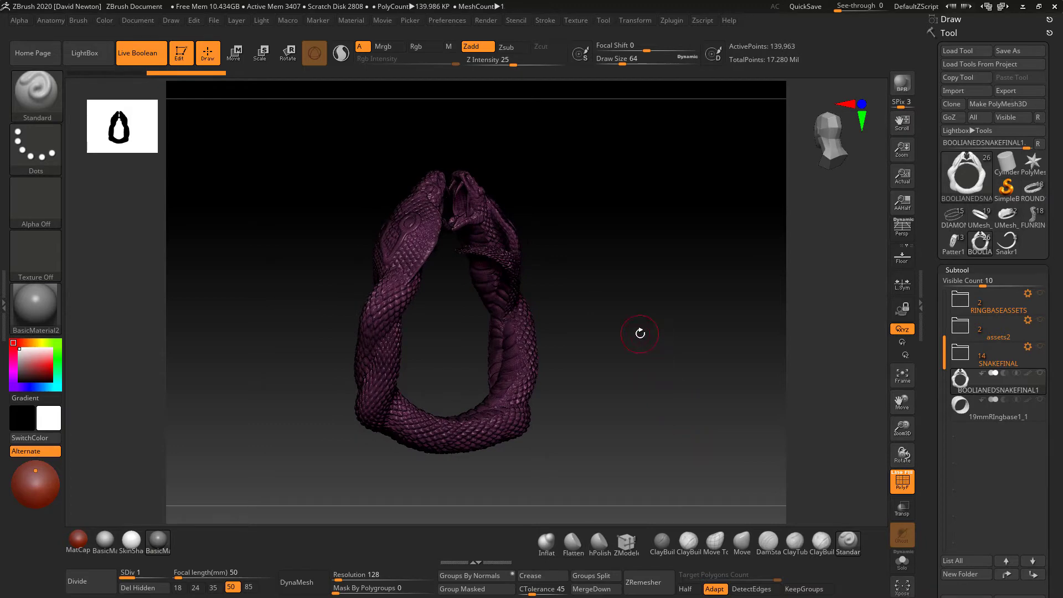
pyautogui.keyDown('alt'); pyautogui.moveTo(639, 332); pyautogui.dragTo(475, 426); pyautogui.keyUp('alt')
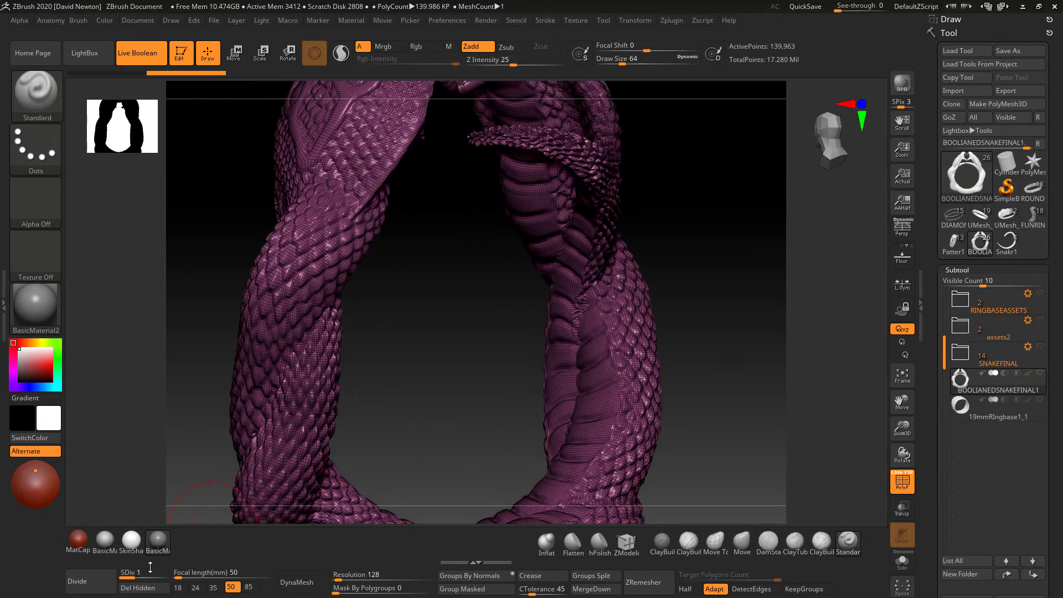
# Raise SDiv to 3, hide the wireframe, and return to the full two-headed front view
pyautogui.moveTo(145, 569); pyautogui.dragTo(165, 577)
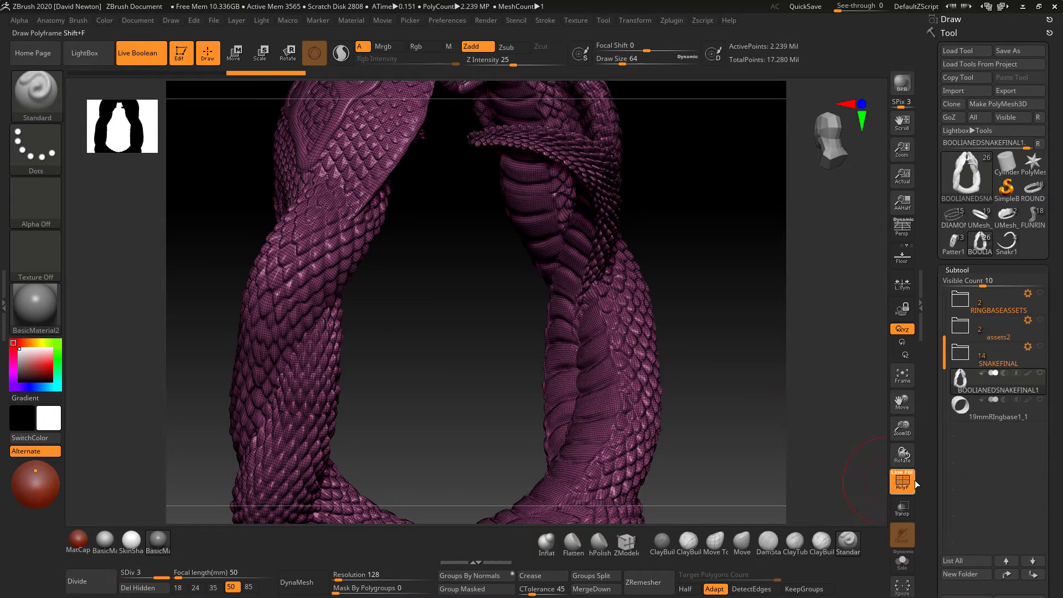
pyautogui.click(892, 480)
pyautogui.moveTo(764, 387)
pyautogui.keyDown('alt'); pyautogui.mouseDown()
pyautogui.moveTo(716, 362)
pyautogui.moveTo(740, 377)
pyautogui.moveTo(737, 402)
pyautogui.moveTo(712, 405)
pyautogui.moveTo(623, 355)
pyautogui.moveTo(669, 301)
pyautogui.moveTo(717, 321)
pyautogui.moveTo(753, 320)
pyautogui.mouseUp(); pyautogui.keyUp('alt')
pyautogui.moveTo(718, 364); pyautogui.dragTo(885, 372)
# Show all parts of the SNAKEFINAL group and expand its subtool list
pyautogui.click(1041, 347)
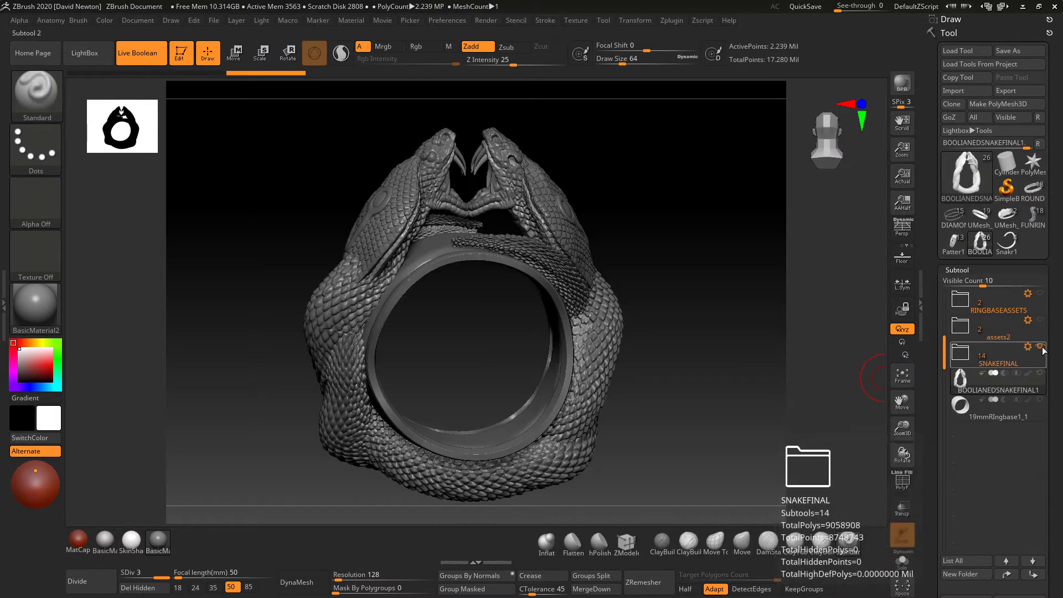
pyautogui.moveTo(772, 394); pyautogui.dragTo(780, 394)
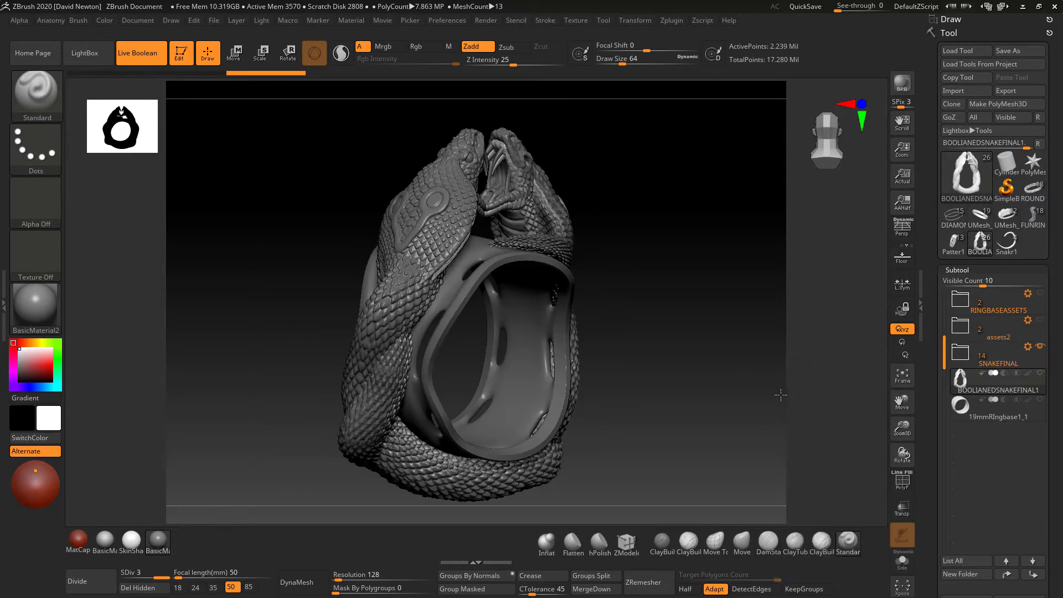
pyautogui.click(986, 366)
pyautogui.moveTo(1024, 376)
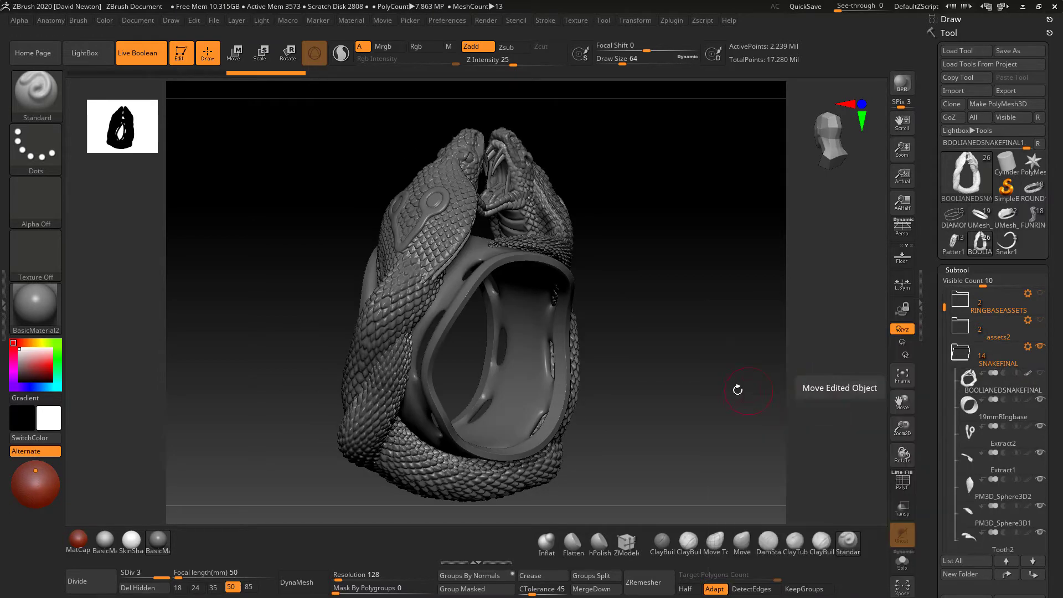
# Review the ring from front, through the opening, side and above, ending front-on
pyautogui.moveTo(738, 384); pyautogui.dragTo(728, 380)
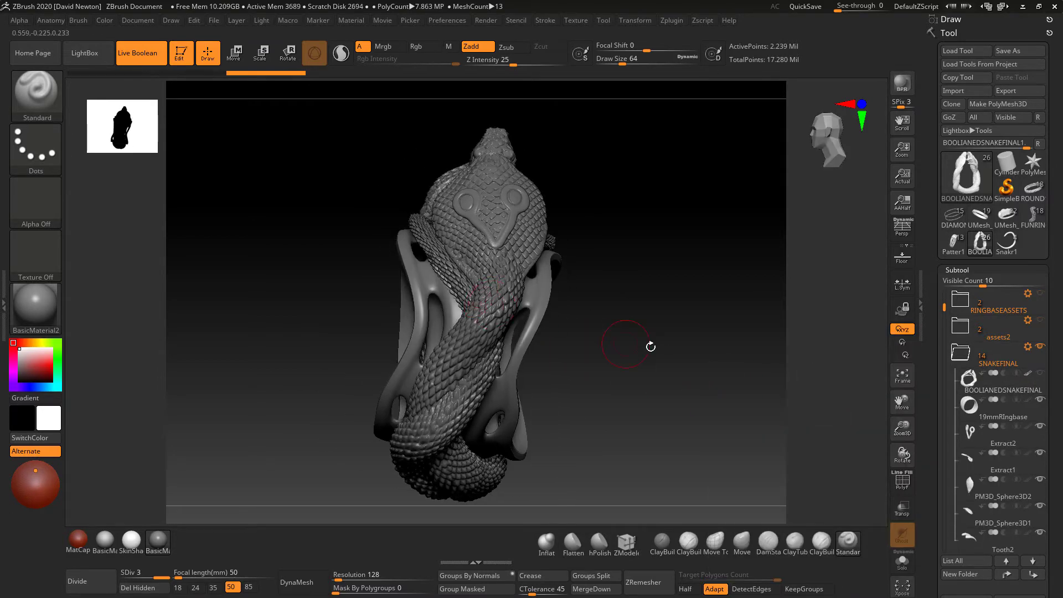
pyautogui.moveTo(627, 355); pyautogui.dragTo(421, 279)
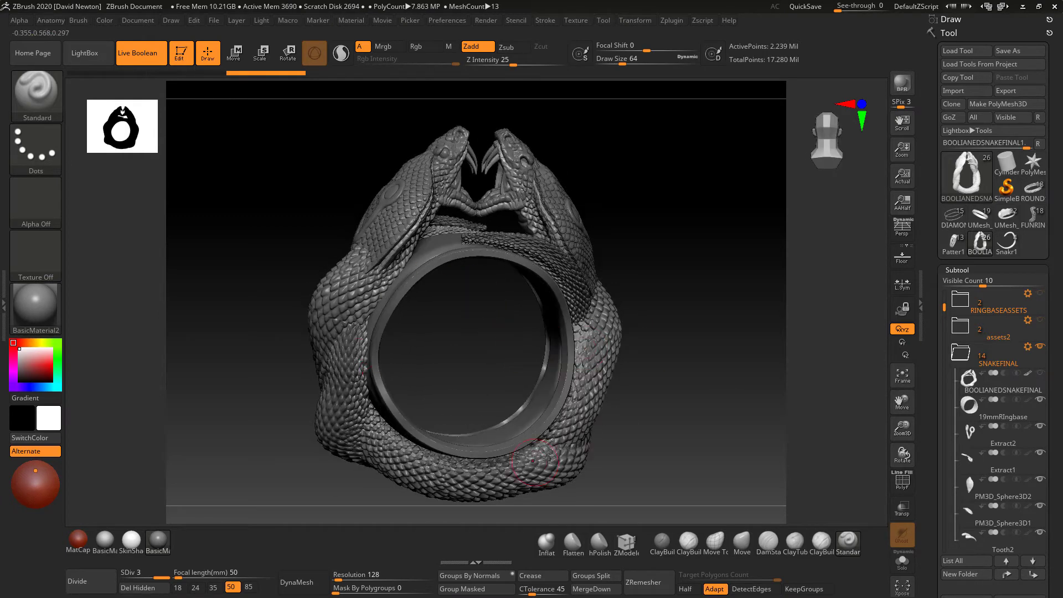
pyautogui.moveTo(687, 388); pyautogui.dragTo(636, 332)
pyautogui.moveTo(747, 299); pyautogui.dragTo(744, 382)
pyautogui.moveTo(706, 327); pyautogui.dragTo(662, 322)
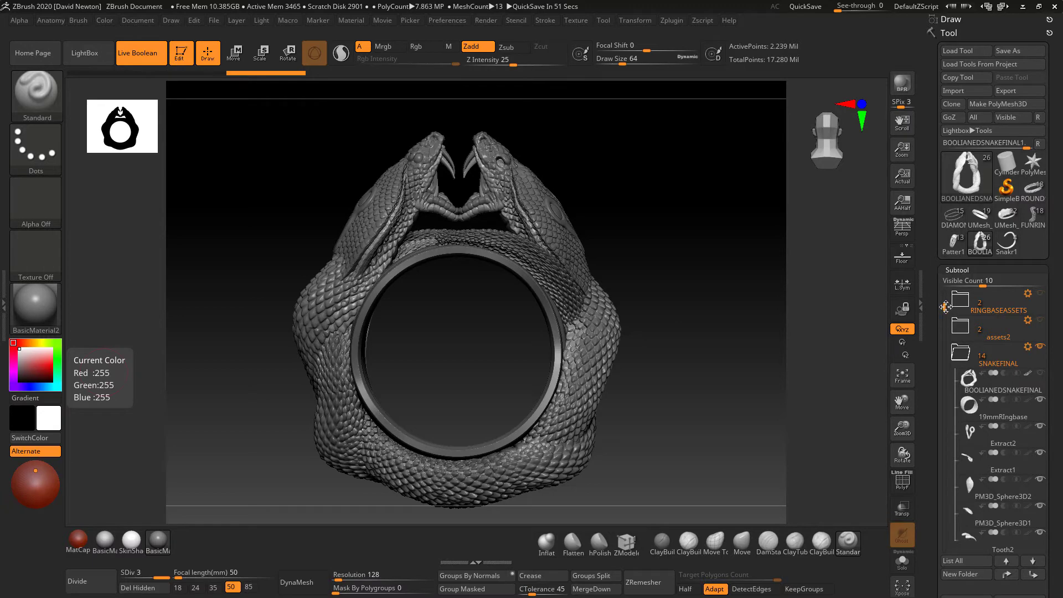
# Select the BOOLIANEDSNAKEFINAL subtool and orbit the ring to inspect its inner band
pyautogui.moveTo(945, 306); pyautogui.dragTo(943, 330)
pyautogui.click(961, 326)
pyautogui.moveTo(945, 331)
pyautogui.mouseDown()
pyautogui.moveTo(930, 445)
pyautogui.moveTo(943, 311)
pyautogui.mouseUp()
pyautogui.moveTo(757, 319); pyautogui.dragTo(622, 314)
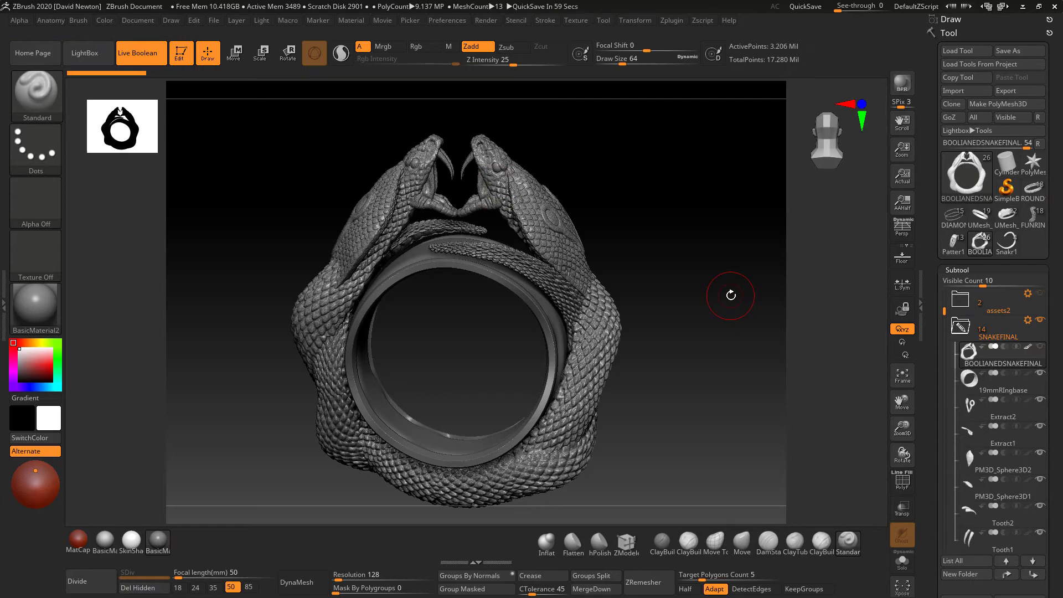
pyautogui.moveTo(707, 220); pyautogui.dragTo(712, 242)
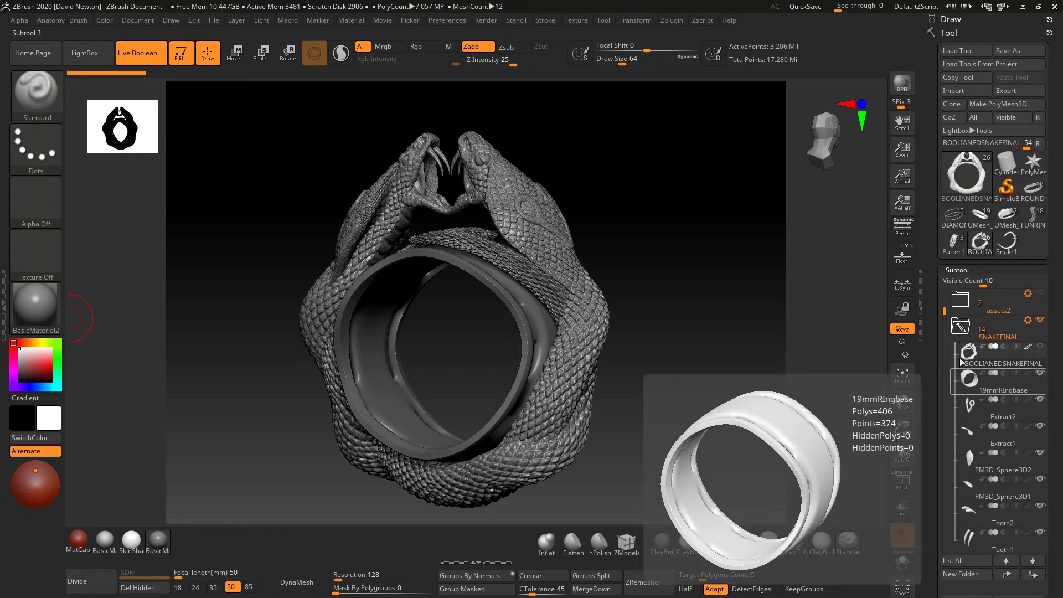
# Select Extract2, face the ring front-on, and hide the Tooth2 and Tooth1 fangs
pyautogui.moveTo(945, 324)
pyautogui.mouseDown()
pyautogui.moveTo(935, 454)
pyautogui.moveTo(945, 312)
pyautogui.mouseUp()
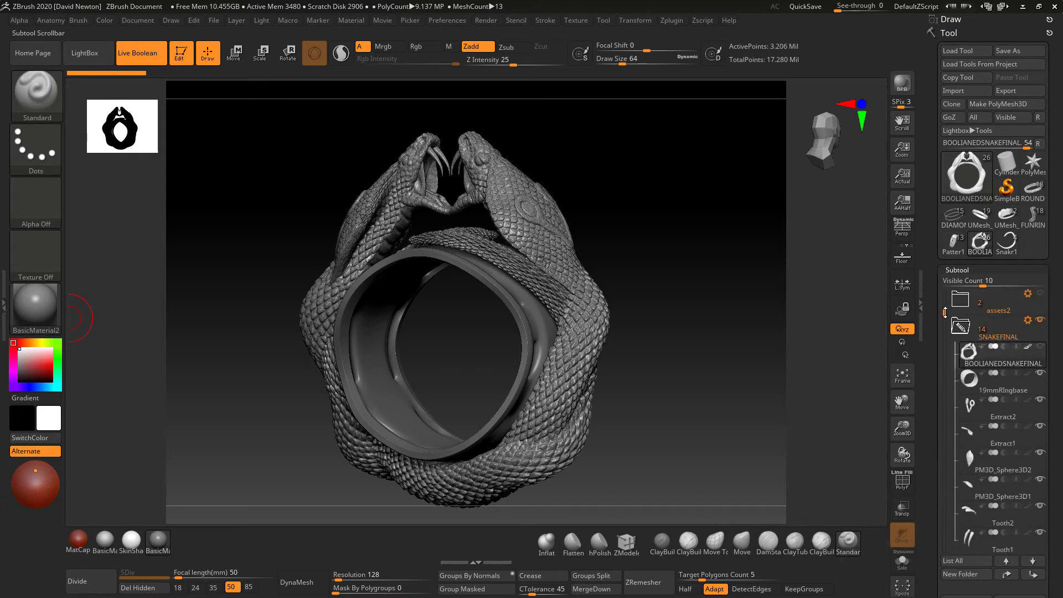
pyautogui.click(975, 406)
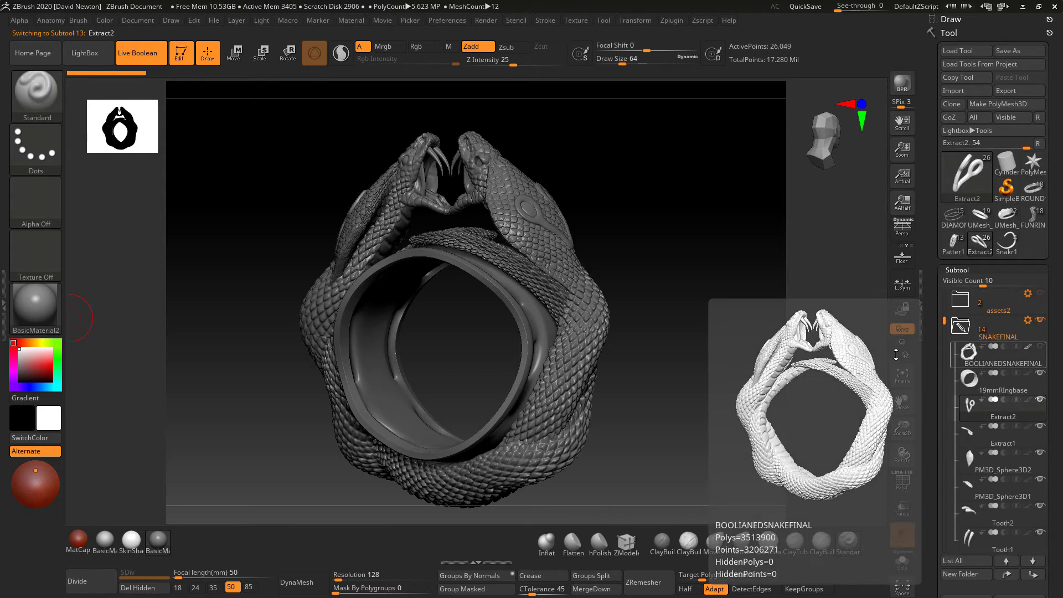
pyautogui.moveTo(798, 367)
pyautogui.keyDown('shift'); pyautogui.mouseDown()
pyautogui.moveTo(786, 354)
pyautogui.moveTo(797, 360)
pyautogui.mouseUp(); pyautogui.keyUp('shift')
pyautogui.click(1040, 507)
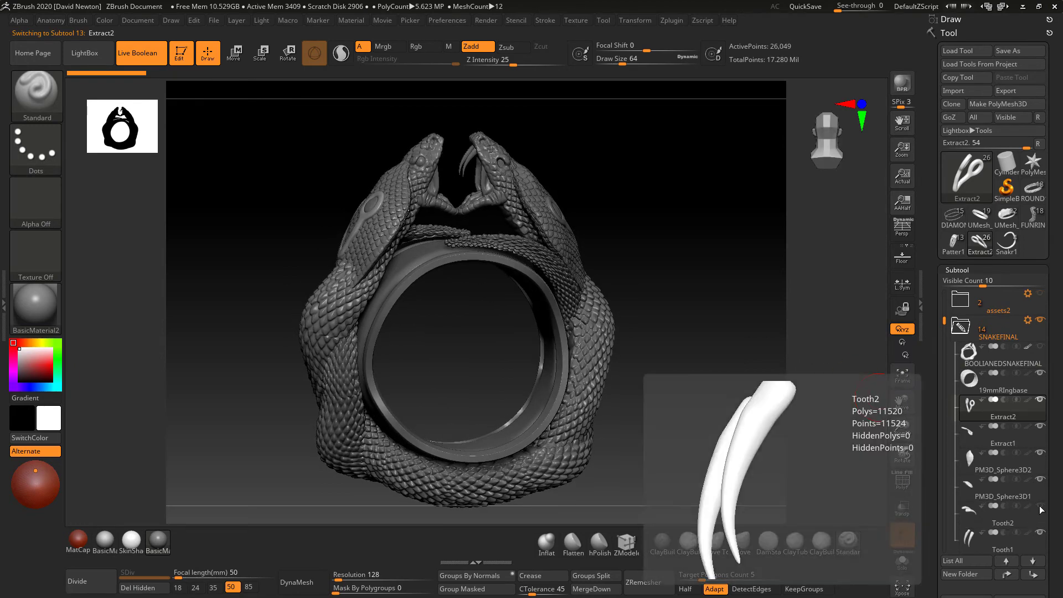
pyautogui.click(1040, 533)
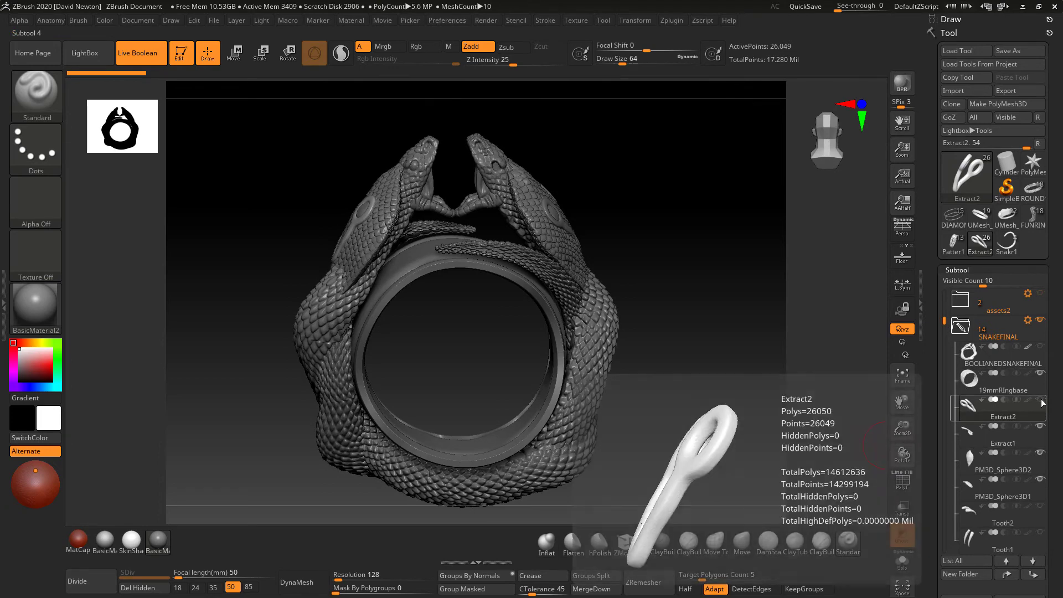
# Select Extract1, hide the Extract2 piece, and turn the ring back to front
pyautogui.moveTo(727, 370); pyautogui.dragTo(657, 337)
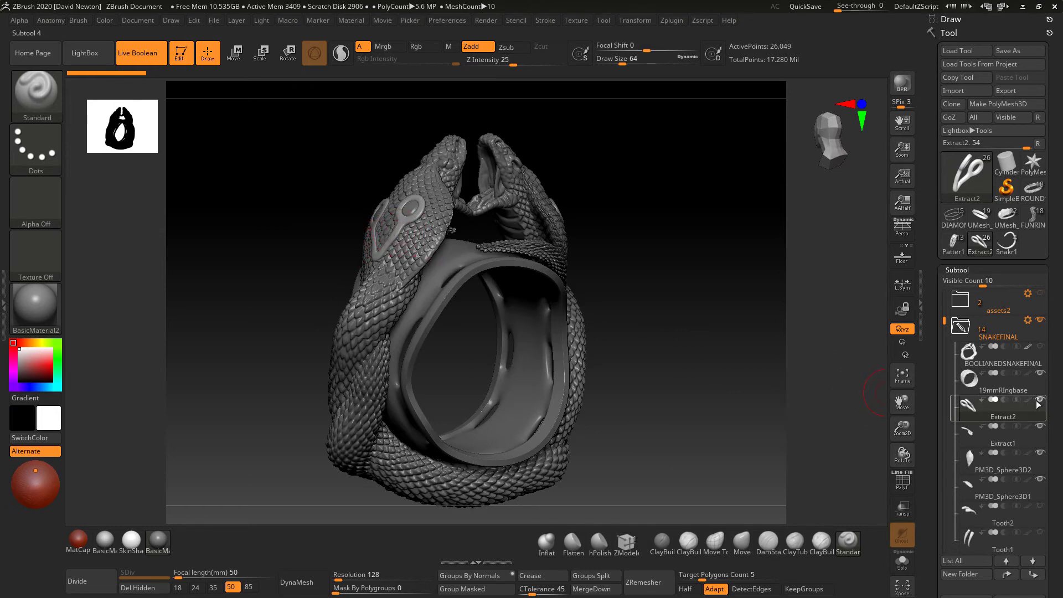
pyautogui.click(965, 427)
pyautogui.click(1040, 399)
pyautogui.moveTo(742, 394)
pyautogui.mouseDown()
pyautogui.moveTo(732, 396)
pyautogui.moveTo(742, 362)
pyautogui.moveTo(752, 387)
pyautogui.moveTo(800, 402)
pyautogui.moveTo(742, 391)
pyautogui.mouseUp()
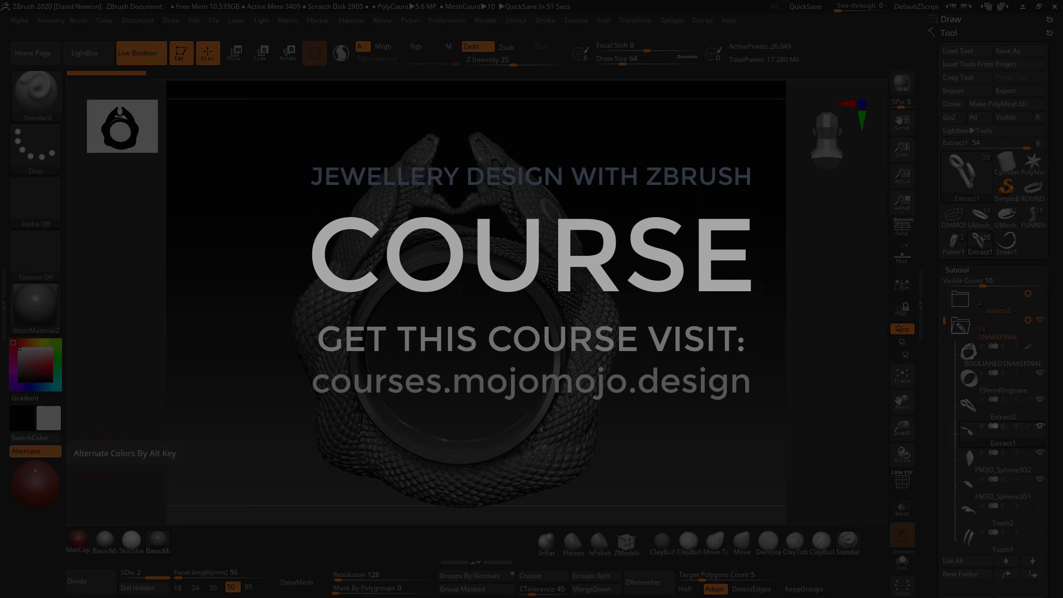
pyautogui.moveTo(751, 363)
pyautogui.mouseDown()
pyautogui.moveTo(747, 409)
pyautogui.moveTo(798, 331)
pyautogui.moveTo(758, 359)
pyautogui.mouseUp()
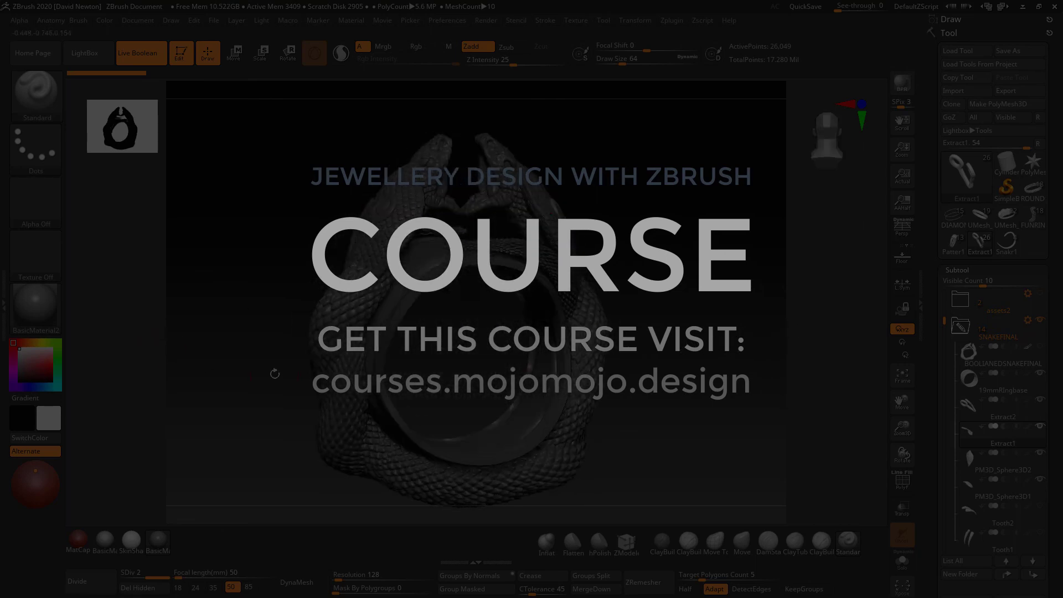